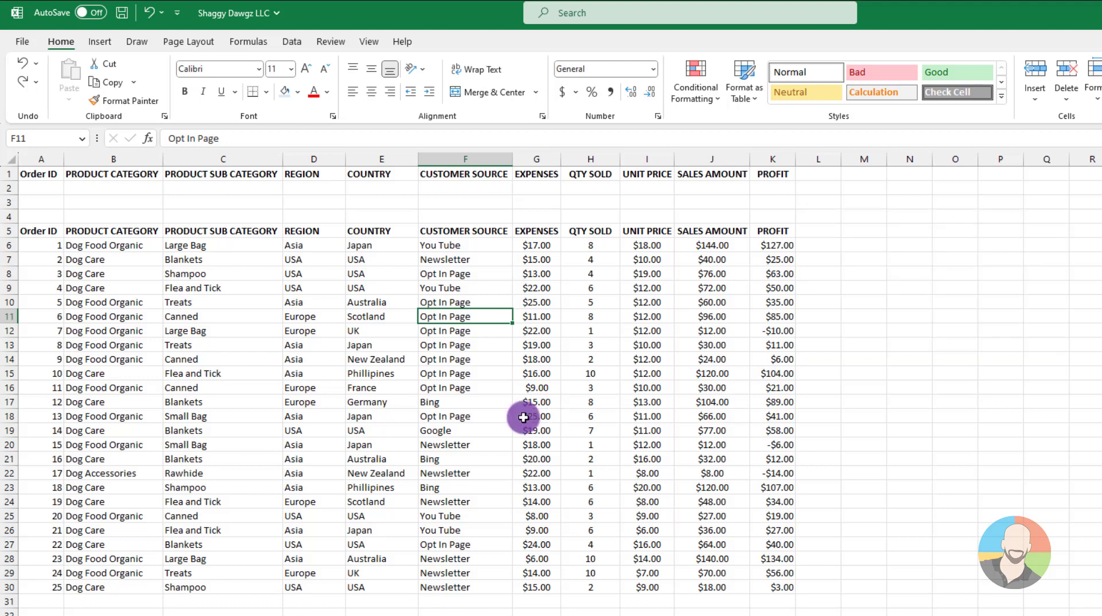
Turn on filtering for the order table and filter the COUNTRY column to Japan and USA only.
{"action": "left_click", "coordinate": [294, 43]}
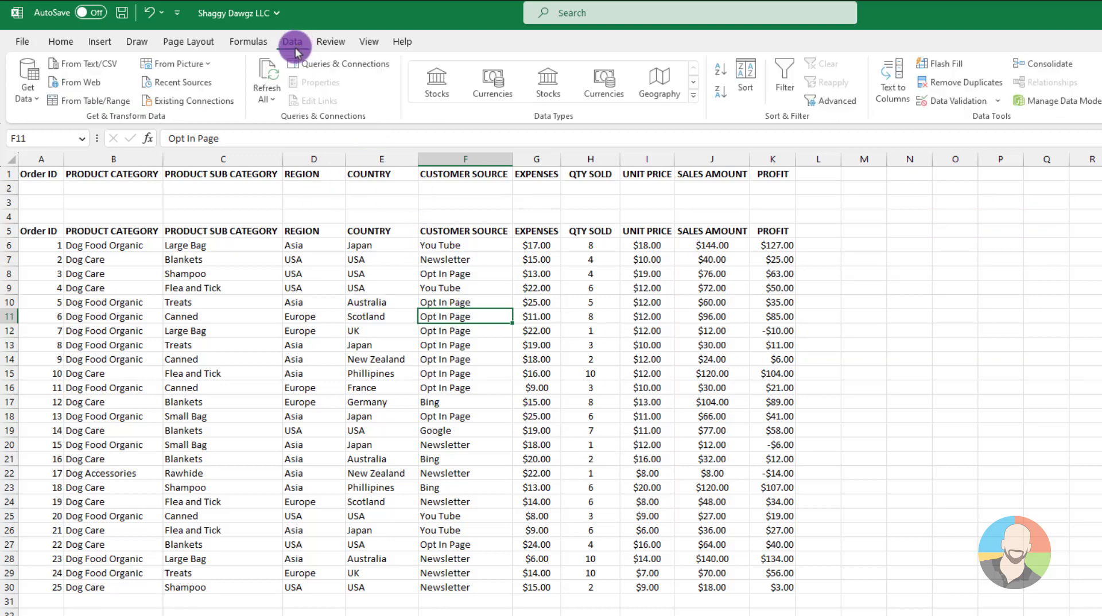
{"action": "left_click", "coordinate": [786, 72]}
{"action": "left_click", "coordinate": [410, 230]}
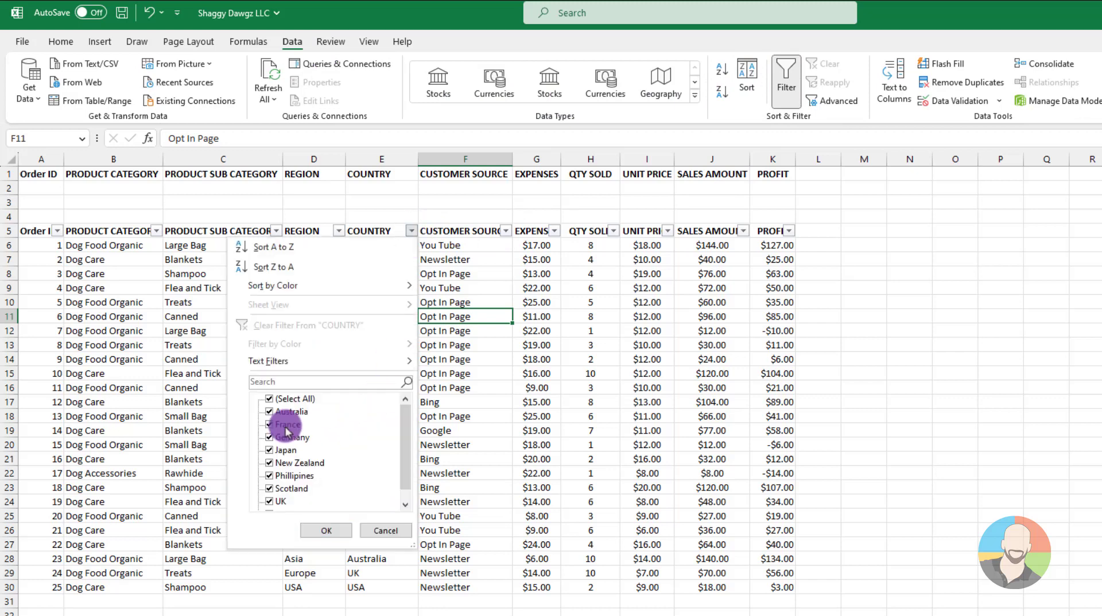
{"action": "left_click", "coordinate": [269, 399]}
{"action": "left_click", "coordinate": [269, 450]}
{"action": "scroll", "coordinate": [270, 468], "scroll_direction": "down", "scroll_amount": 1}
{"action": "left_click", "coordinate": [269, 501]}
{"action": "left_click", "coordinate": [326, 531]}
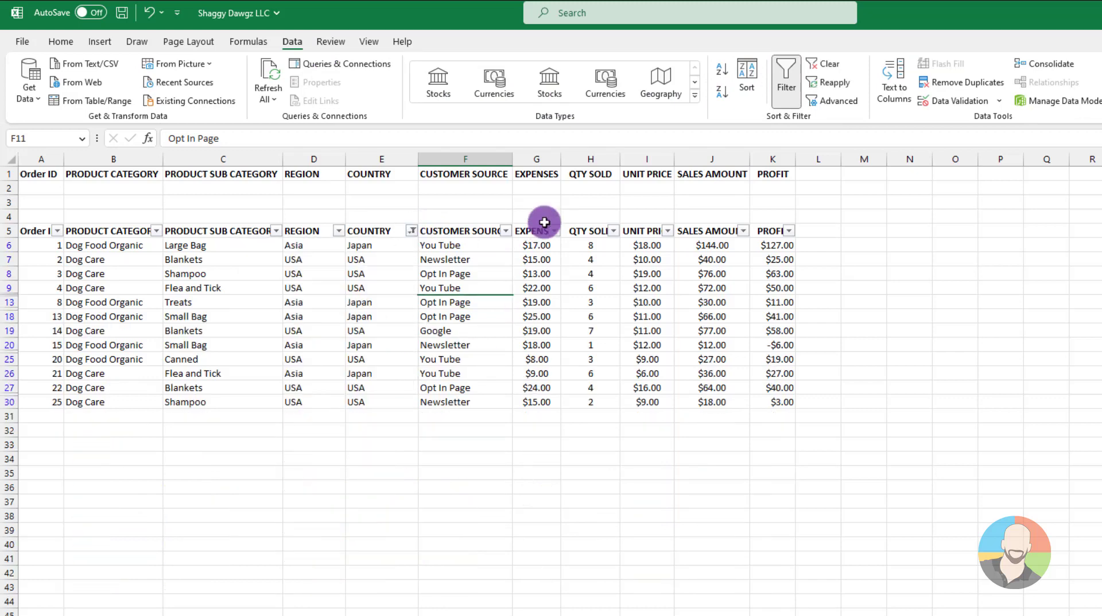
Filter the CUSTOMER SOURCE column to You Tube and Opt In Page only.
{"action": "left_click", "coordinate": [505, 230]}
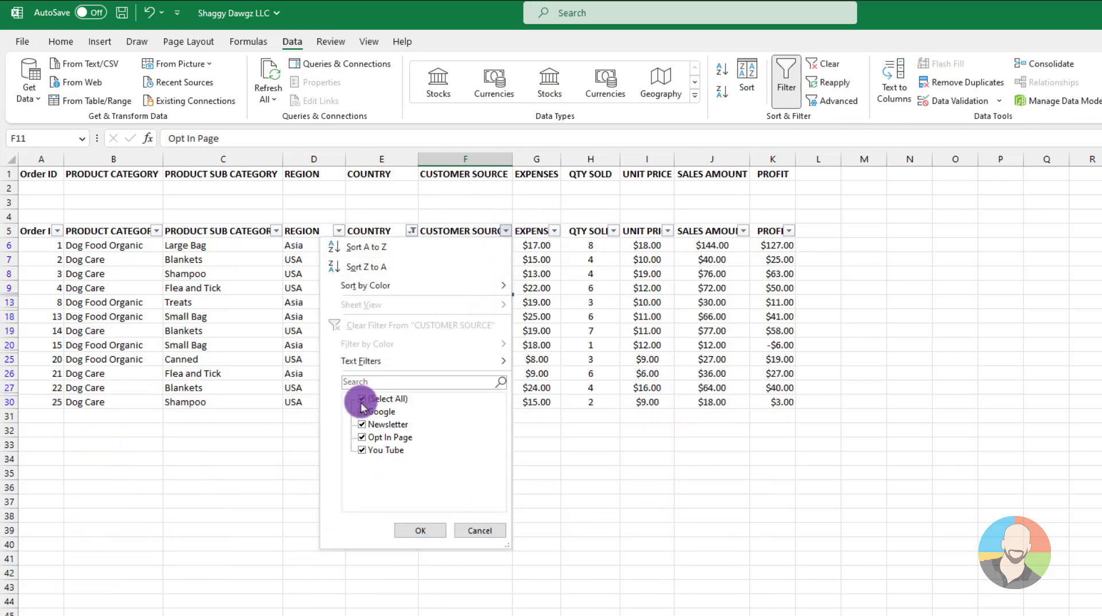
{"action": "left_click", "coordinate": [361, 398]}
{"action": "left_click", "coordinate": [364, 450]}
{"action": "left_click", "coordinate": [364, 437]}
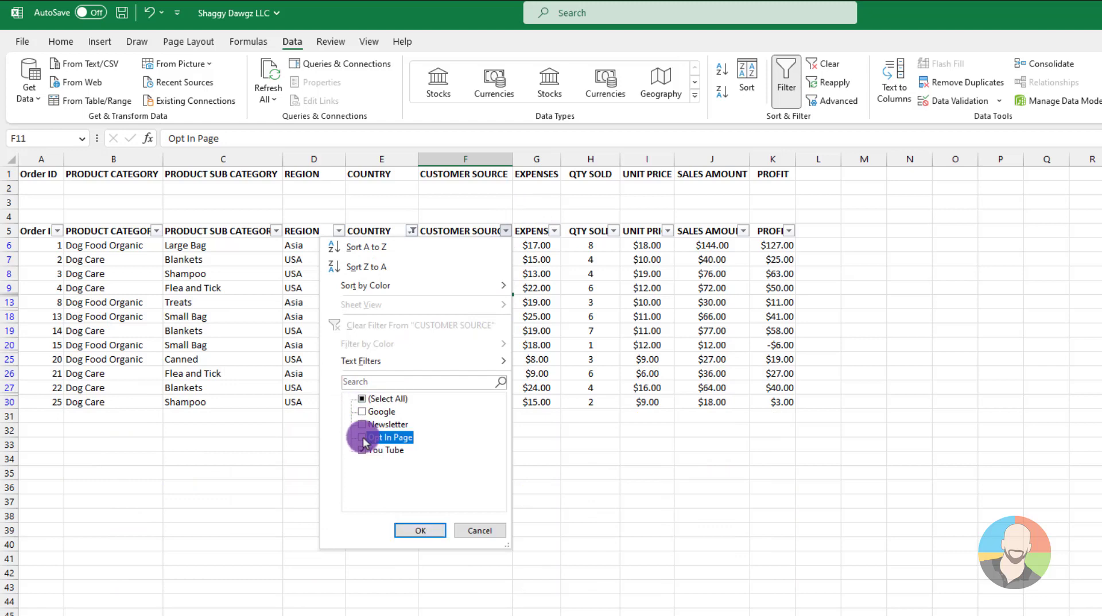
{"action": "left_click", "coordinate": [414, 529]}
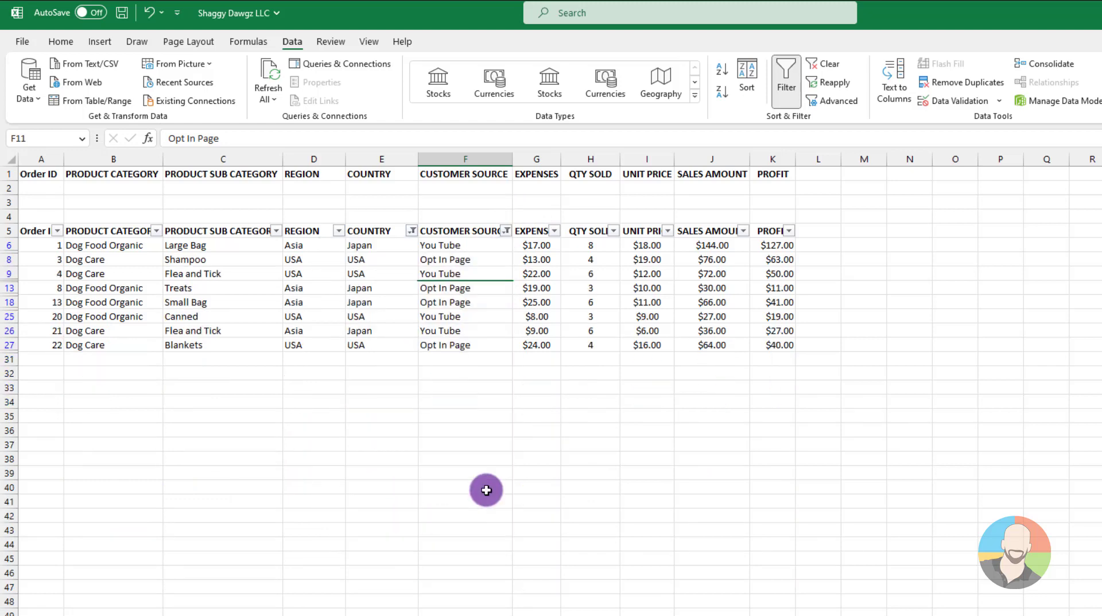
Sort the filtered rows by COUNTRY in ascending order.
{"action": "left_click", "coordinate": [370, 259]}
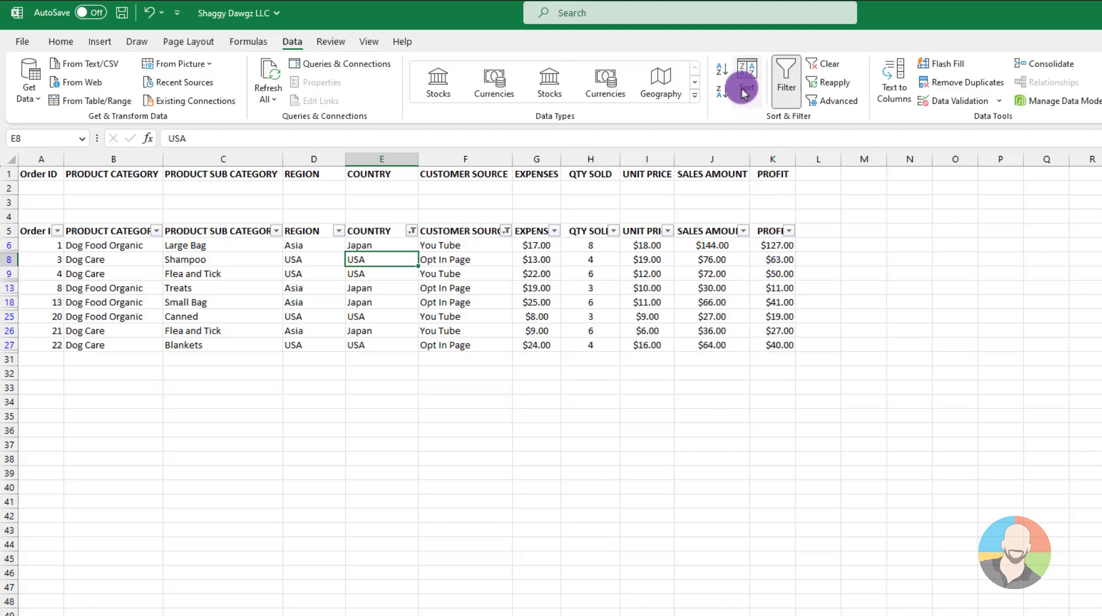
{"action": "left_click", "coordinate": [722, 70]}
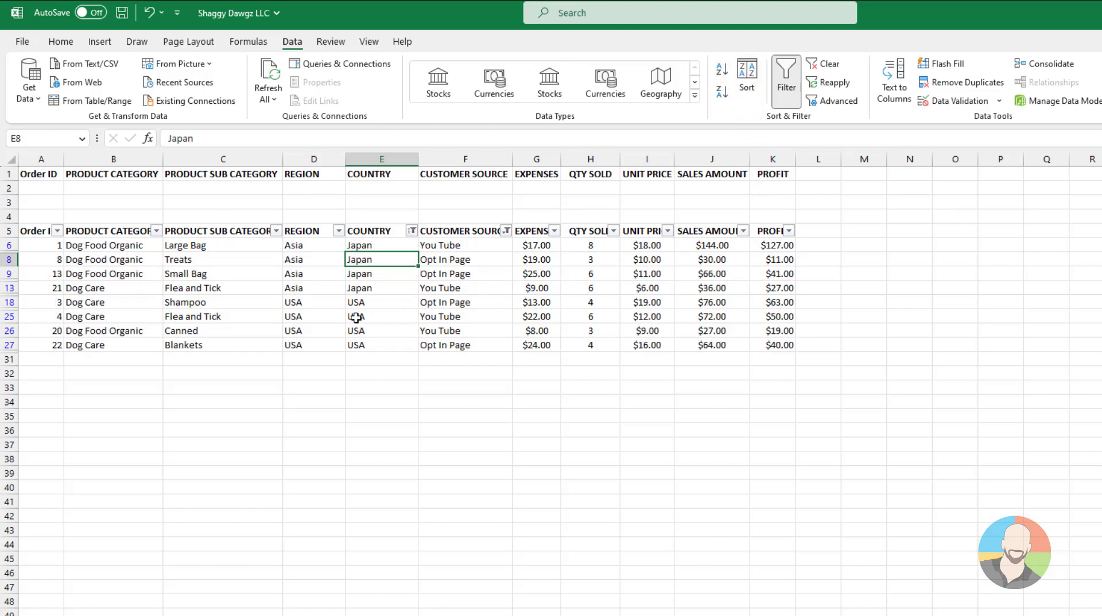
{"action": "left_click", "coordinate": [588, 331]}
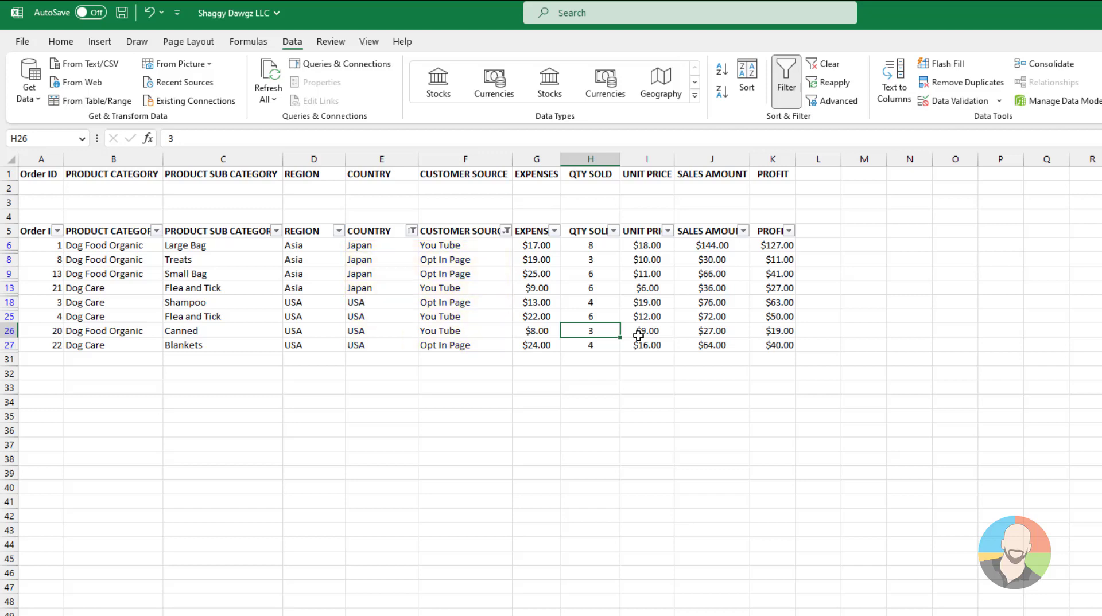
Clear all filters from the order table and turn filtering off.
{"action": "left_click", "coordinate": [638, 336]}
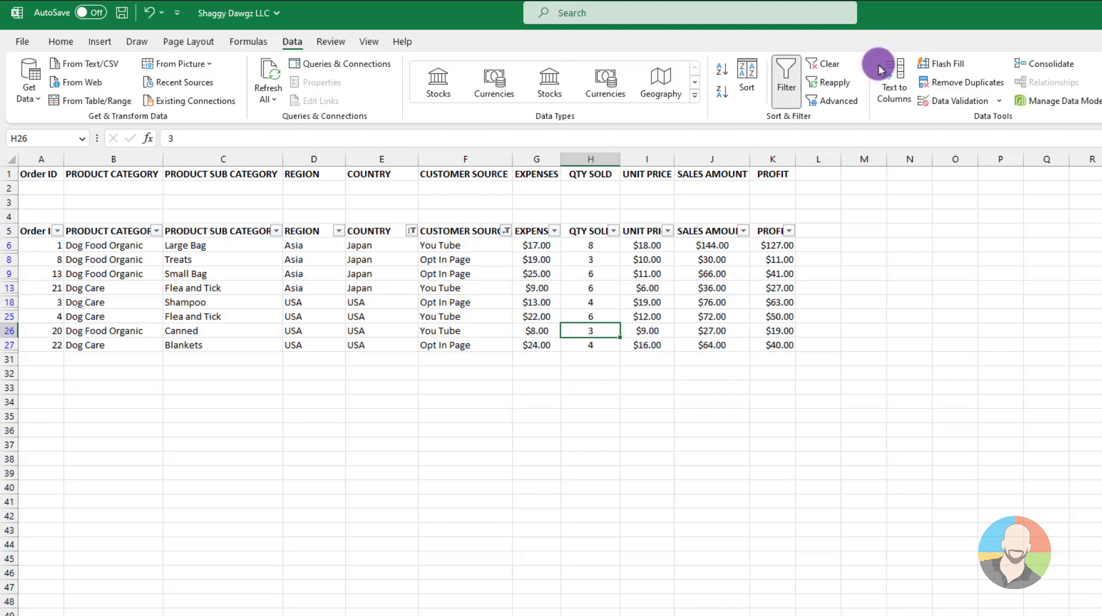
{"action": "left_click", "coordinate": [836, 68]}
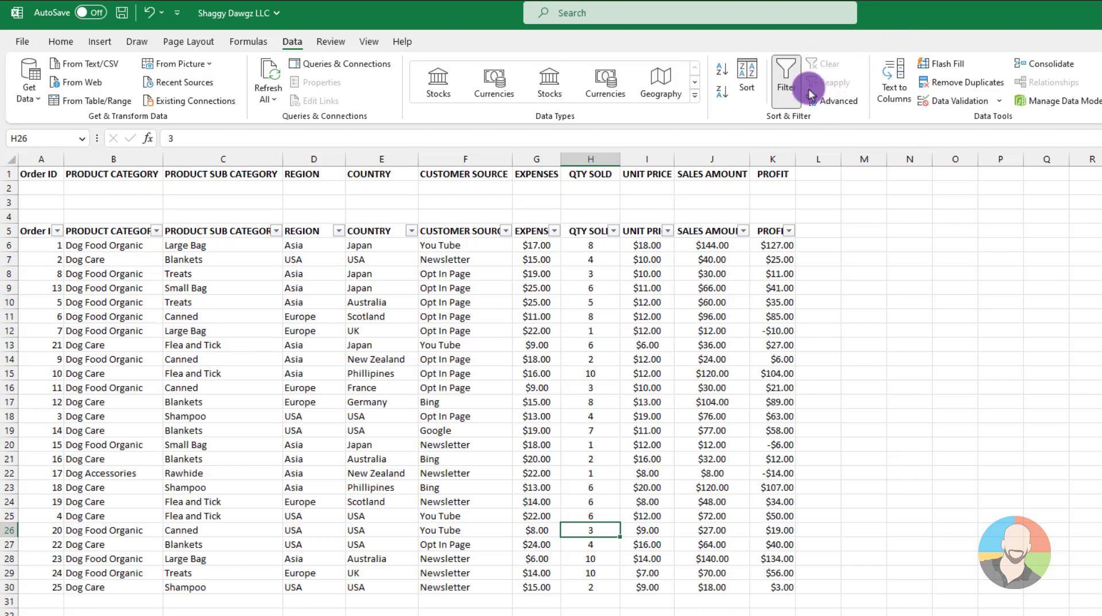
{"action": "left_click", "coordinate": [784, 79]}
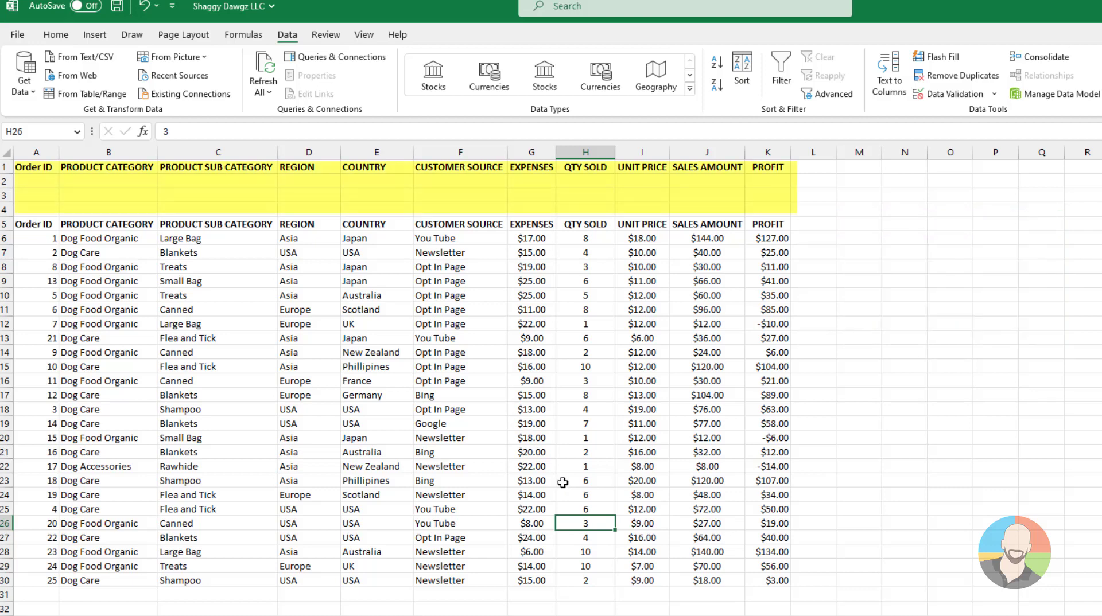
Enter the first criteria row above the table, with Japan in E2 under COUNTRY and You Tube in F2 under CUSTOMER SOURCE.
{"action": "left_click", "coordinate": [365, 181]}
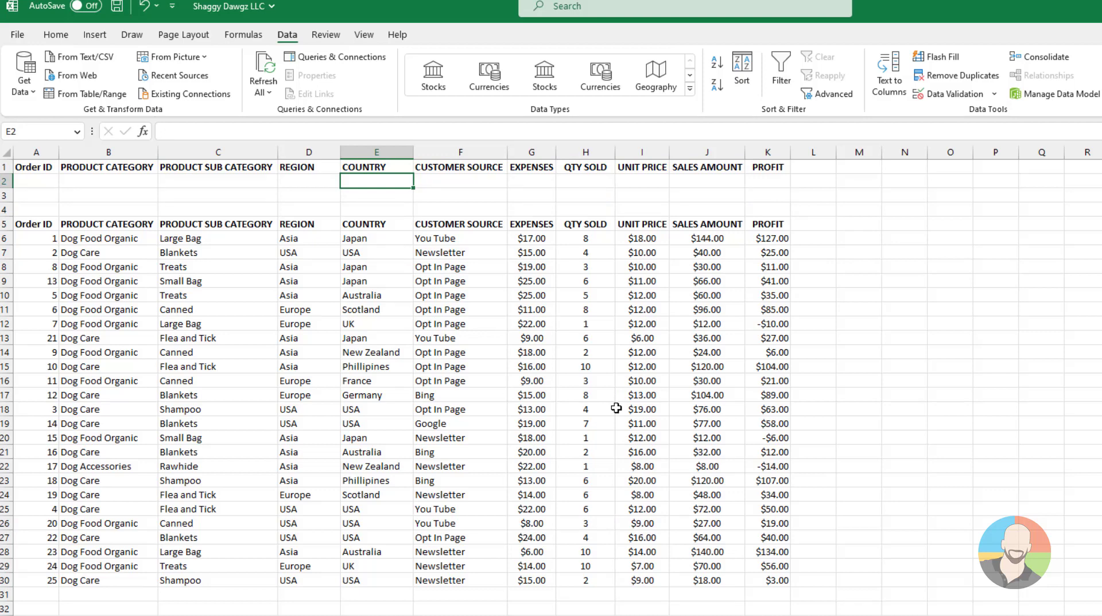
{"action": "type", "text": "Japan"}
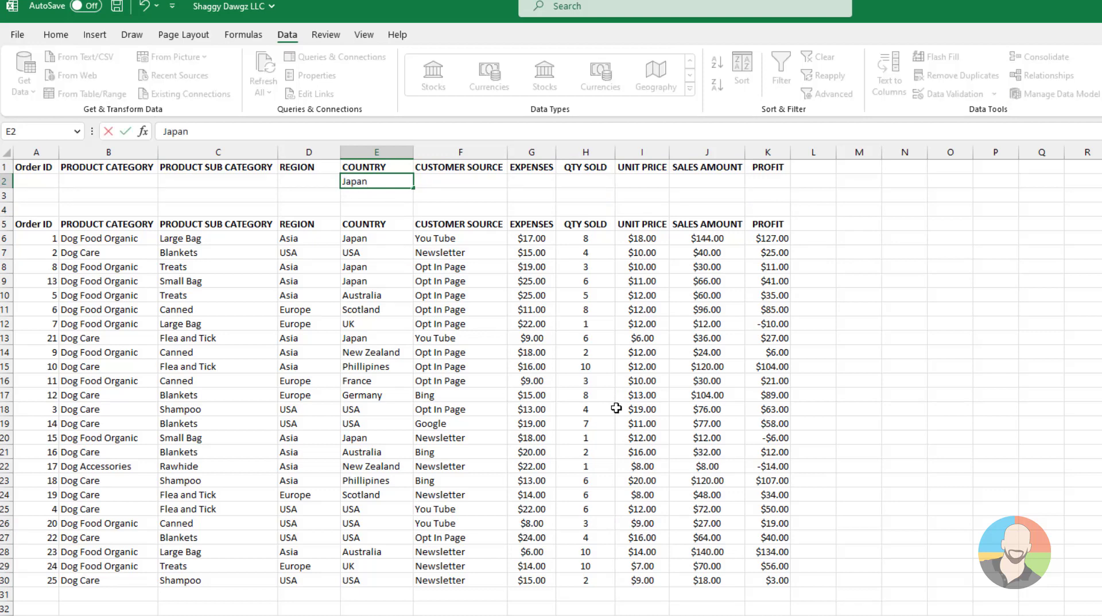
{"action": "key", "text": "Tab"}
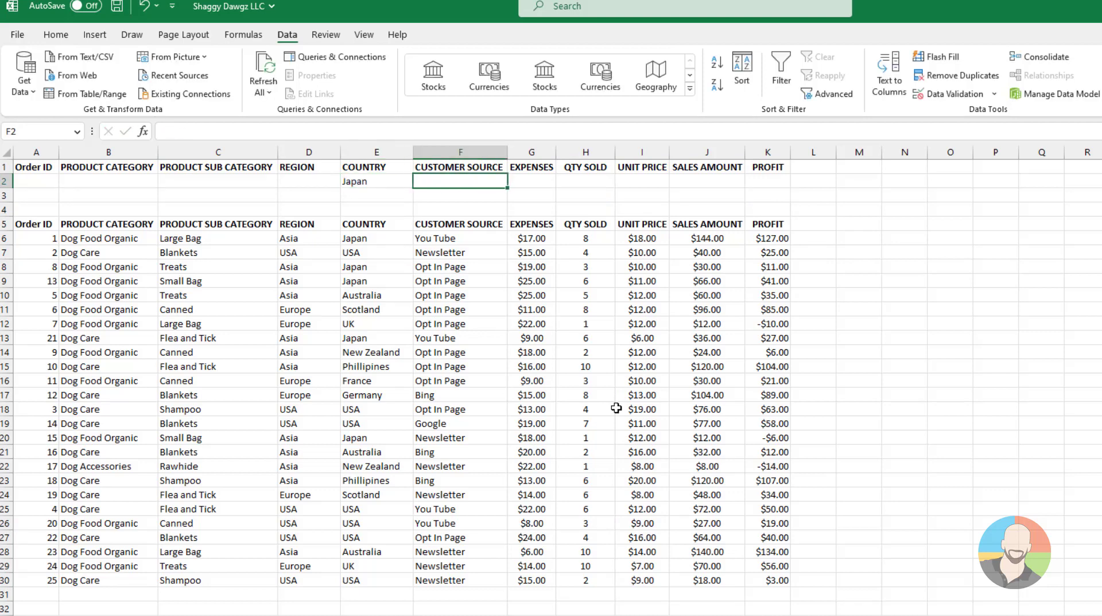
{"action": "type", "text": "Yo"}
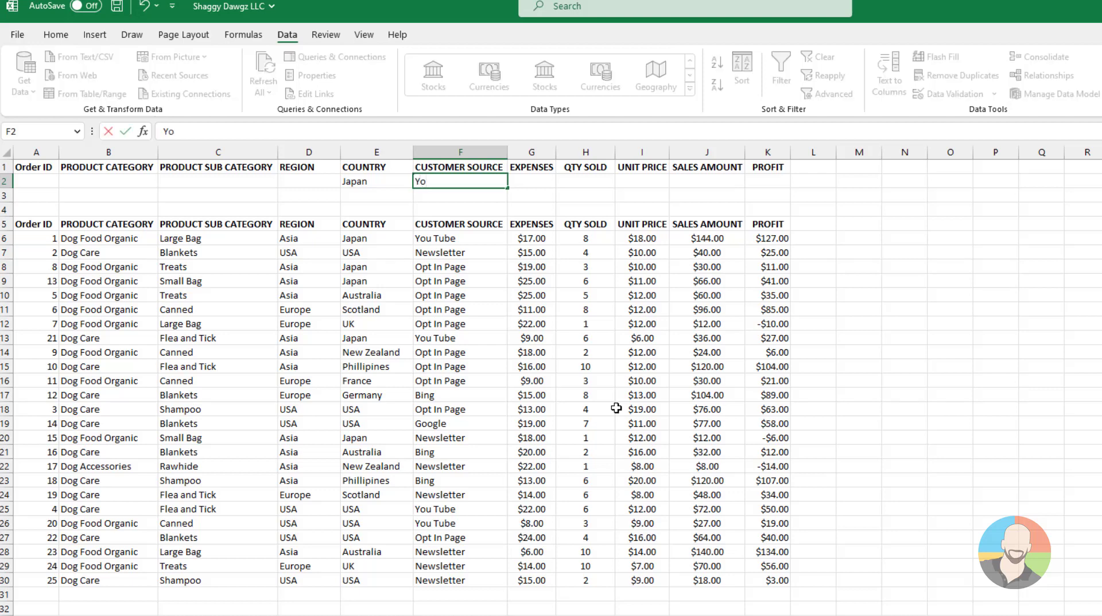
{"action": "type", "text": "u Tube"}
{"action": "key", "text": "Return"}
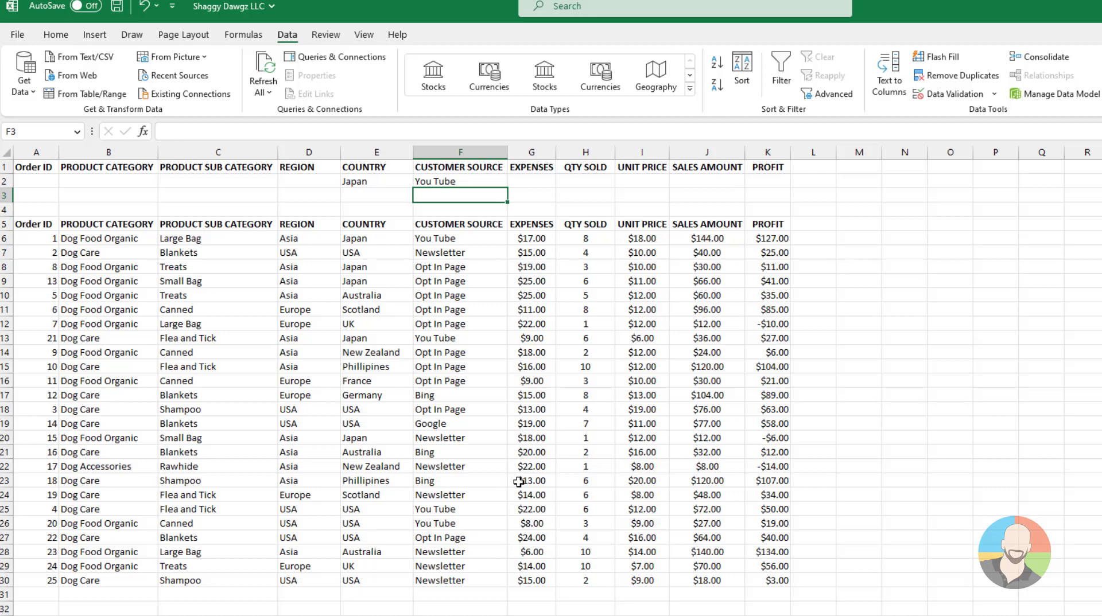
Enter the second criteria row, with USA in E3 under COUNTRY and Opt In Page in F3 under CUSTOMER SOURCE.
{"action": "key", "text": "Left"}
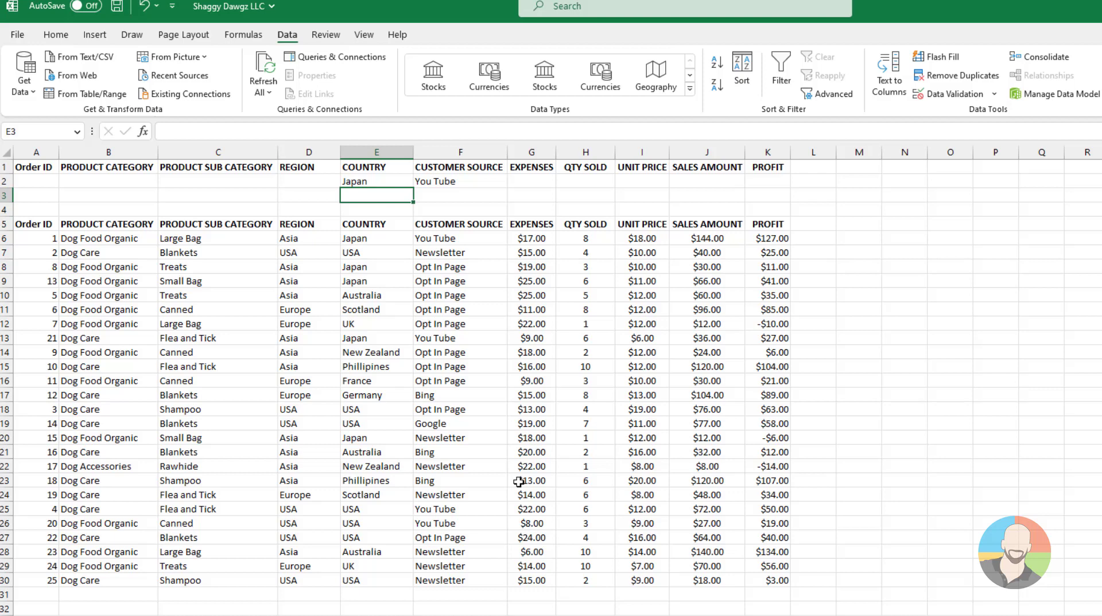
{"action": "type", "text": "USA"}
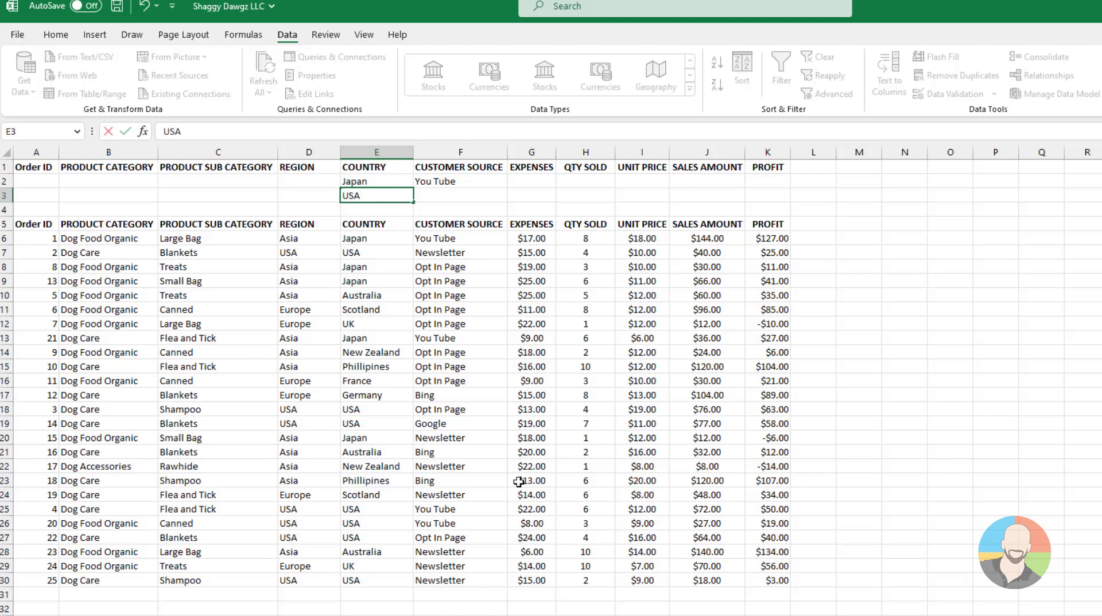
{"action": "key", "text": "Tab"}
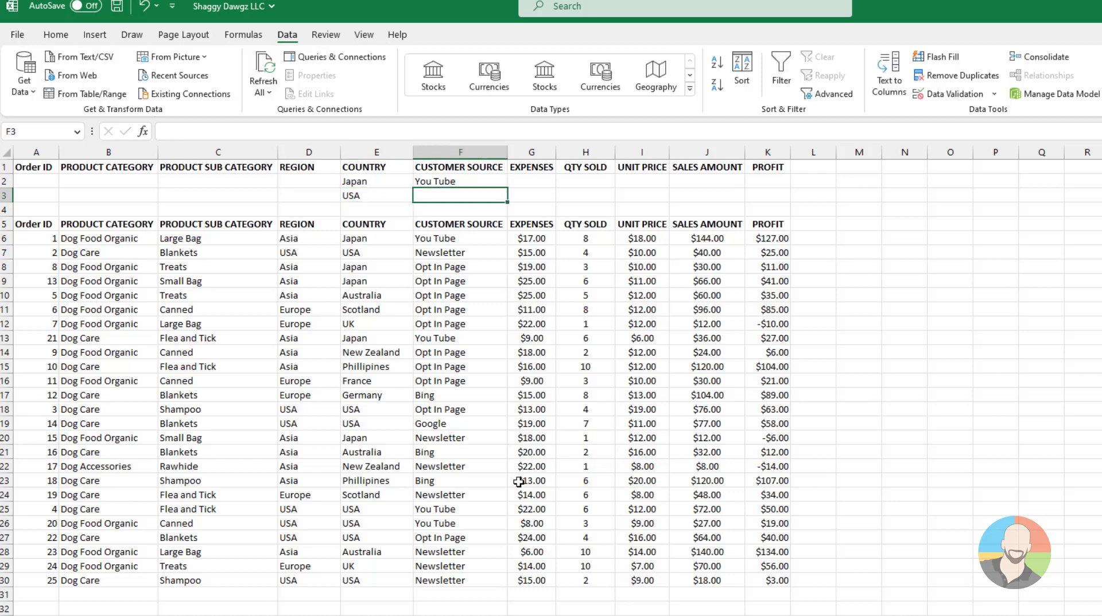
{"action": "type", "text": "Opt In Page"}
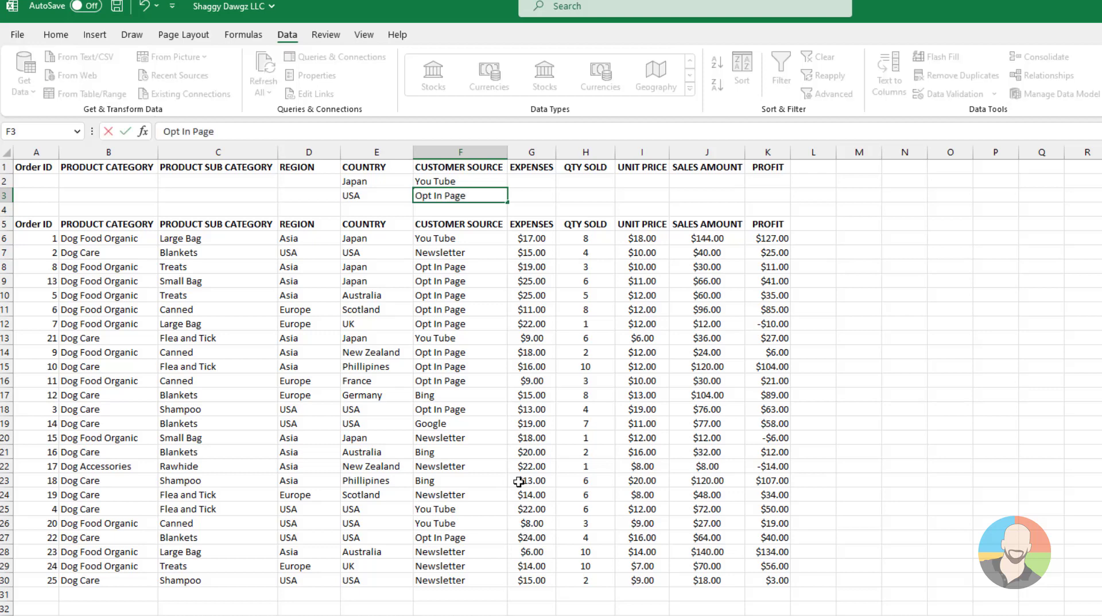
{"action": "key", "text": "Tab"}
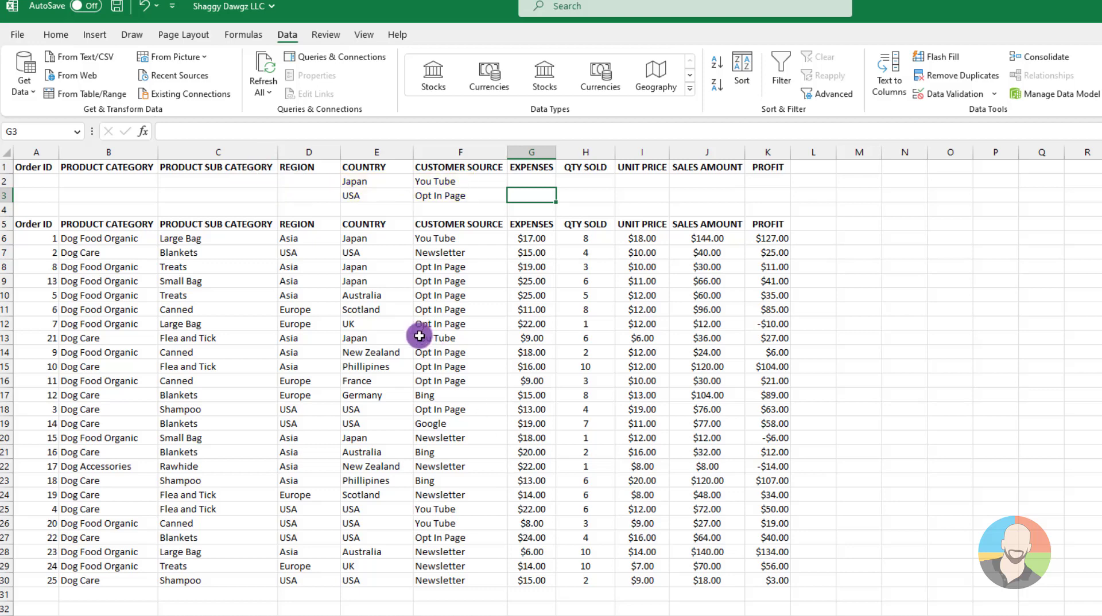
Apply an advanced filter in place to the order list A5:K30, using A1:K3 as the criteria range.
{"action": "left_click", "coordinate": [442, 383]}
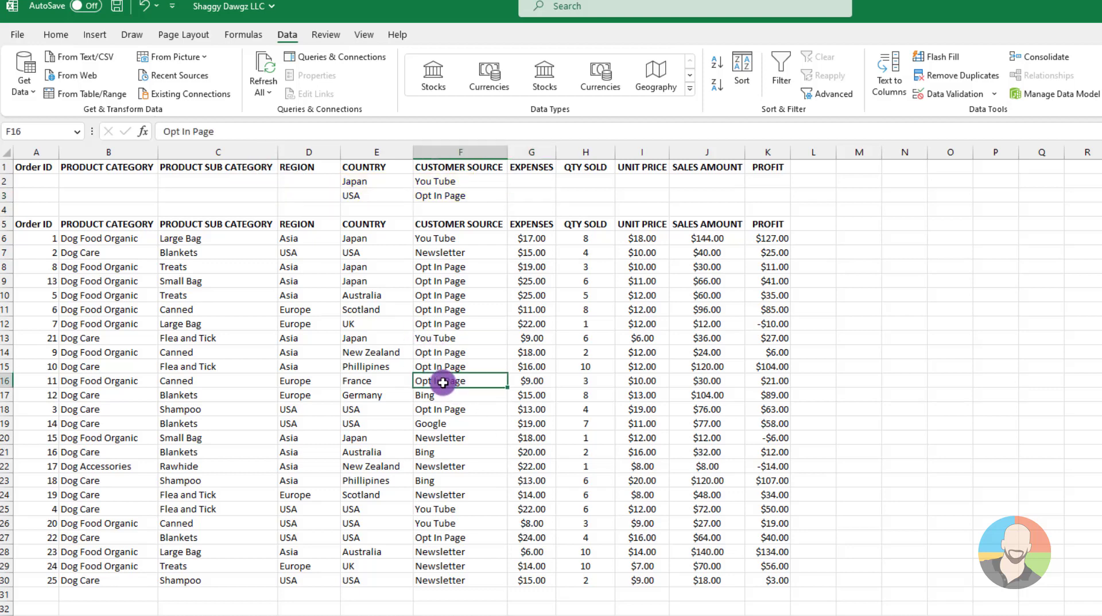
{"action": "left_click", "coordinate": [834, 95]}
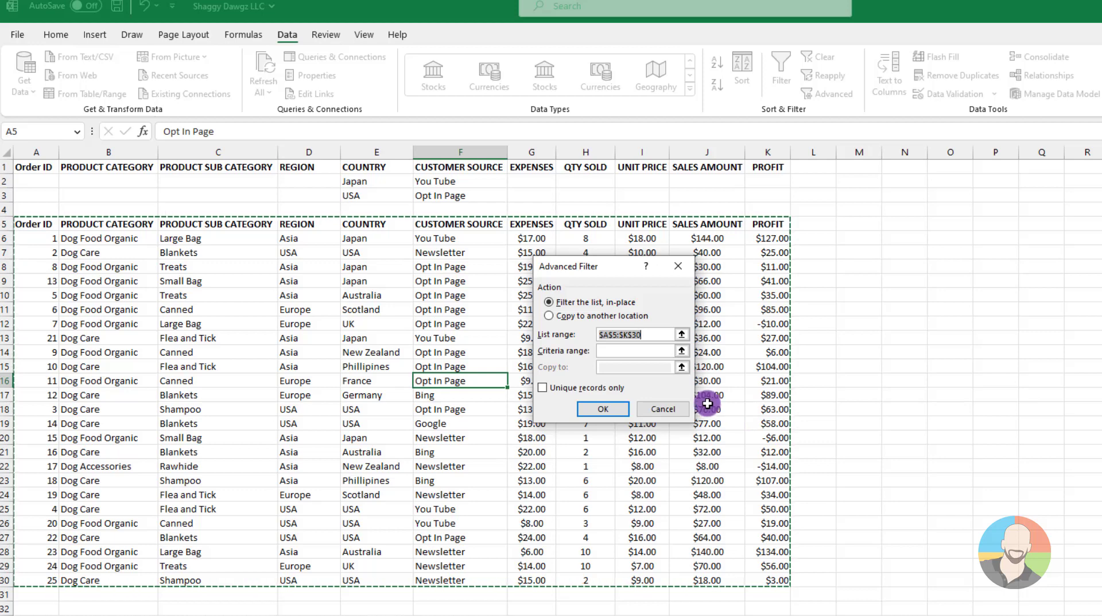
{"action": "left_click", "coordinate": [603, 350]}
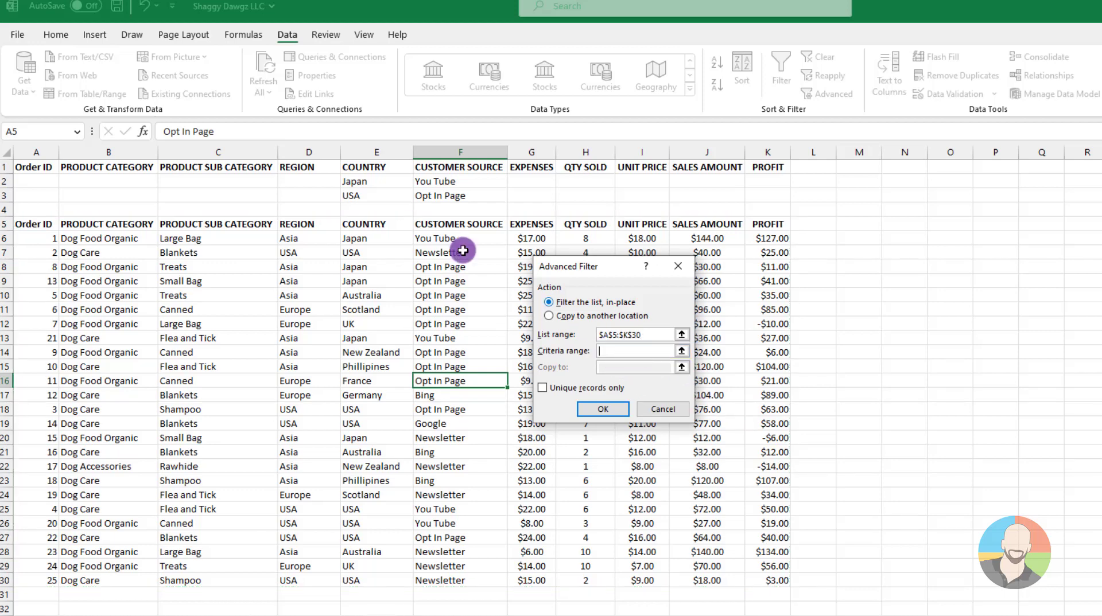
{"action": "left_click", "coordinate": [36, 173]}
{"action": "left_click_drag", "start_coordinate": [37, 174], "coordinate": [748, 200]}
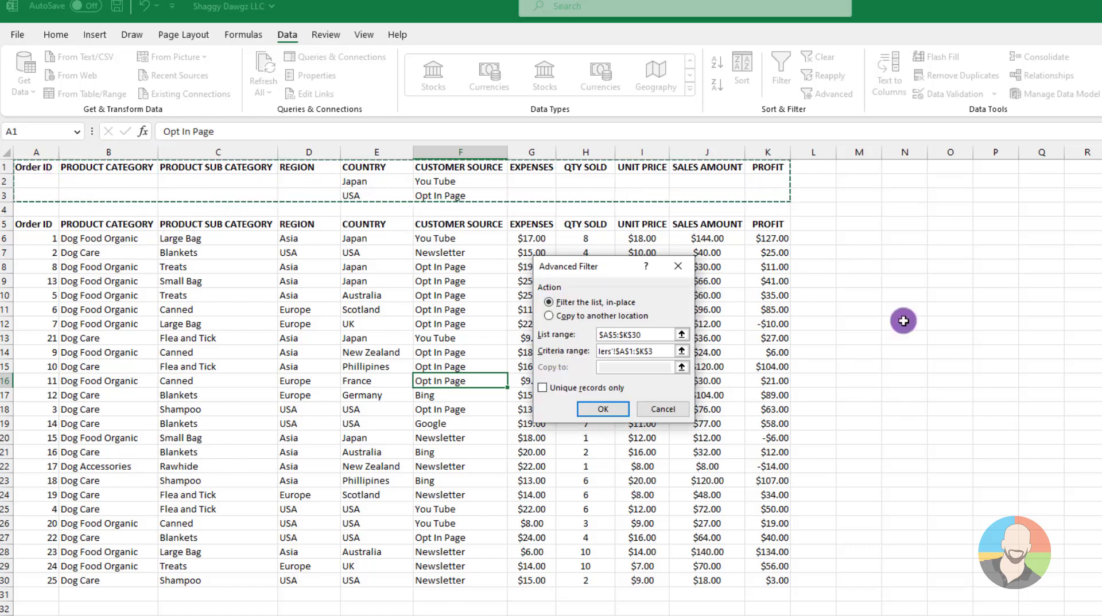
{"action": "left_click", "coordinate": [602, 408]}
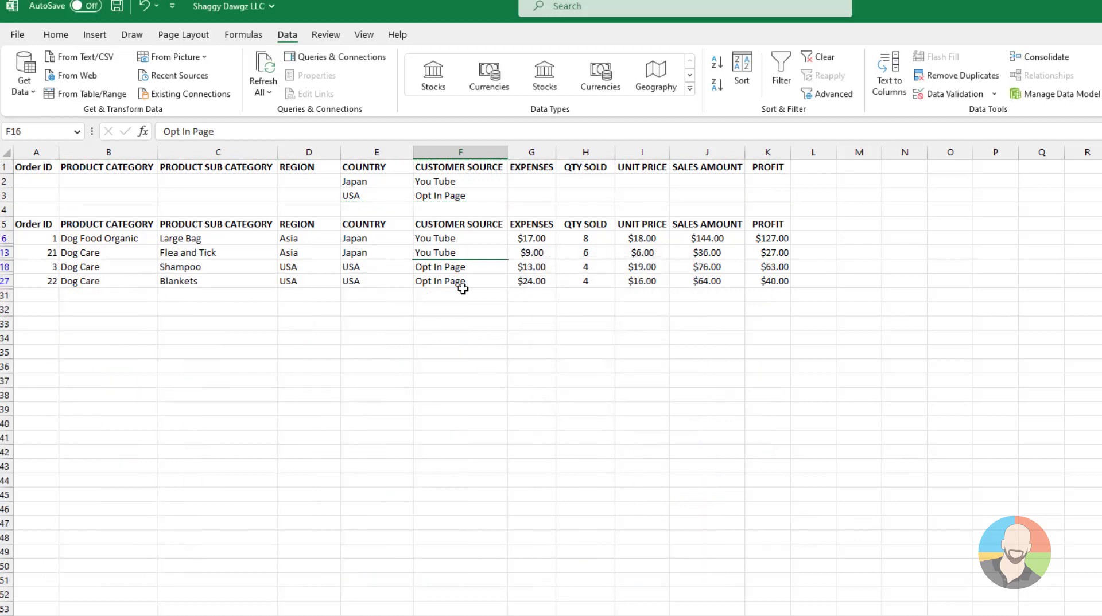